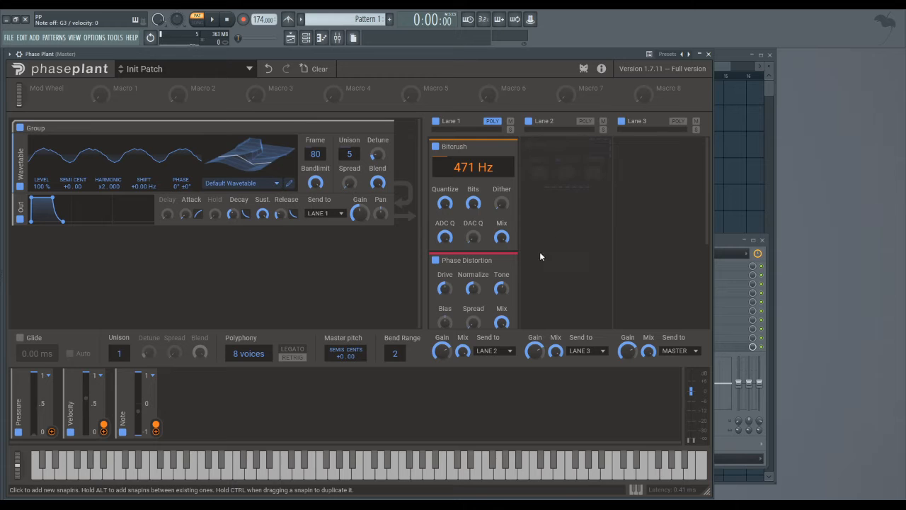
Collapse Phase Distortion to reveal the Slice EQ, then play several MIDI notes to audition the patch.
{"action": "left_click", "coordinate": [498, 262]}
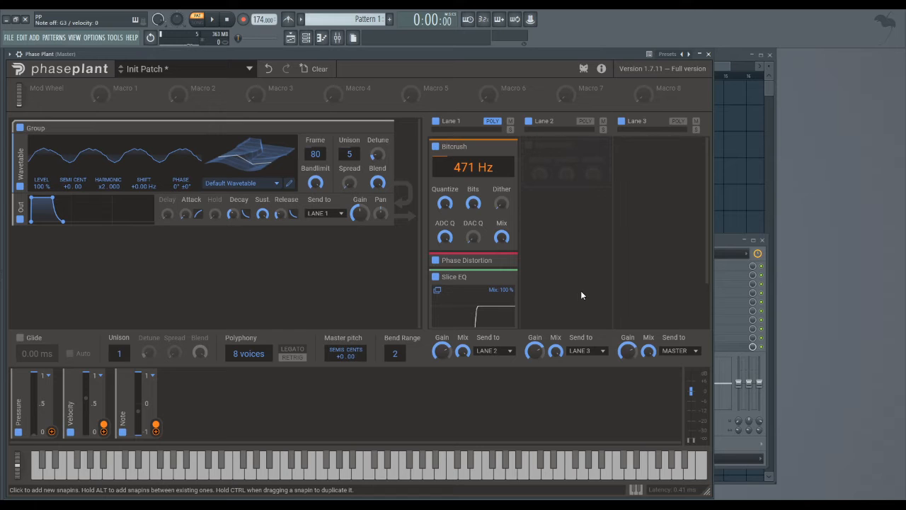
{"action": "key", "text": "z"}
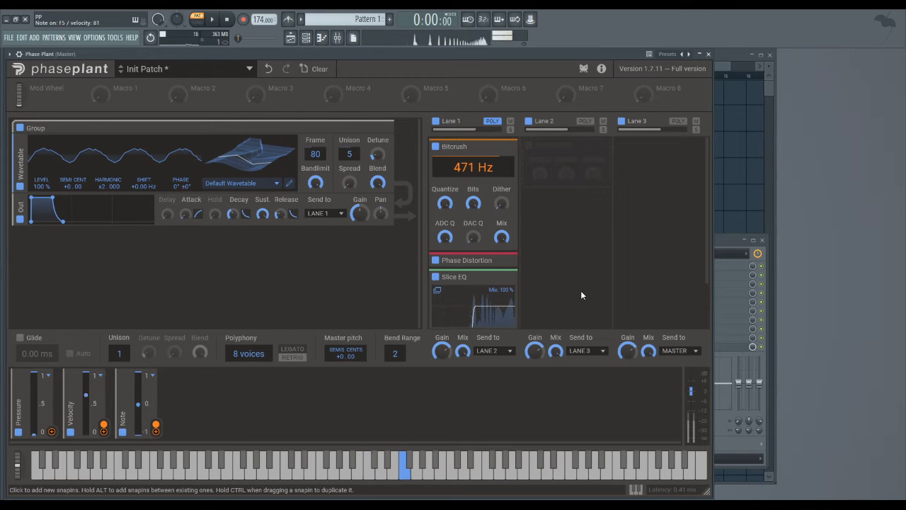
{"action": "key", "text": "q"}
{"action": "key", "text": "p"}
{"action": "key", "text": "x"}
{"action": "key", "text": "z"}
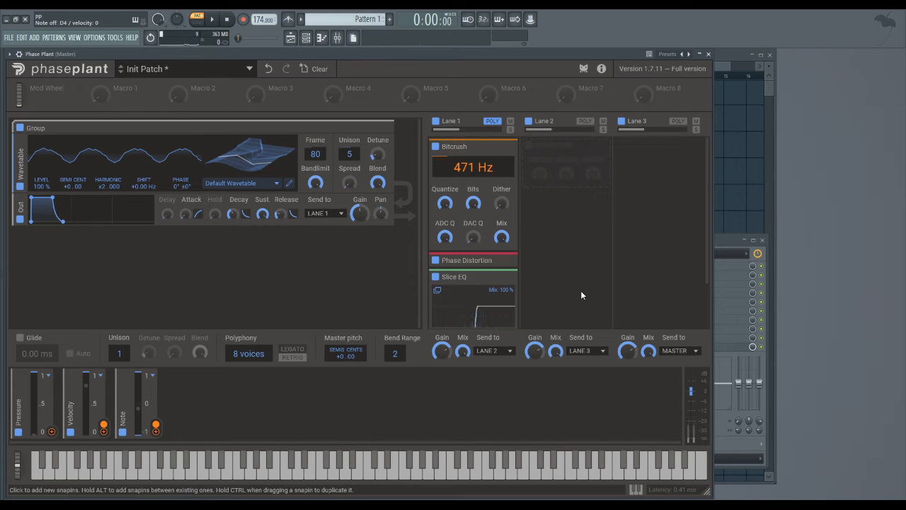